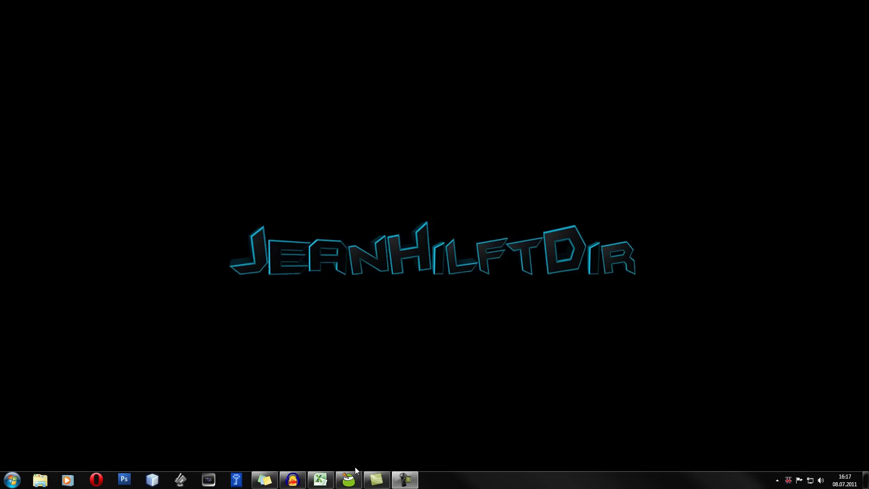
- Switch to Audacity, record a first stereo voice track about 6 seconds long and play it back
{"action": "left_click", "coordinate": [297, 480]}
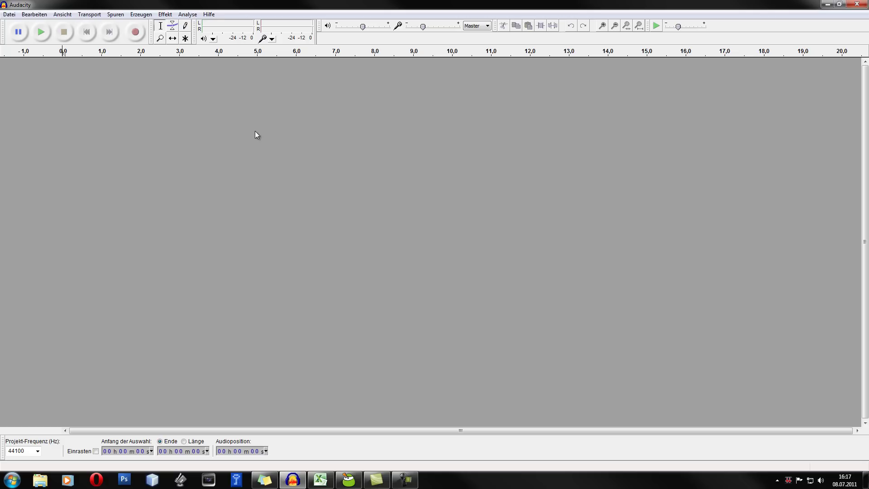
{"action": "left_click", "coordinate": [136, 33]}
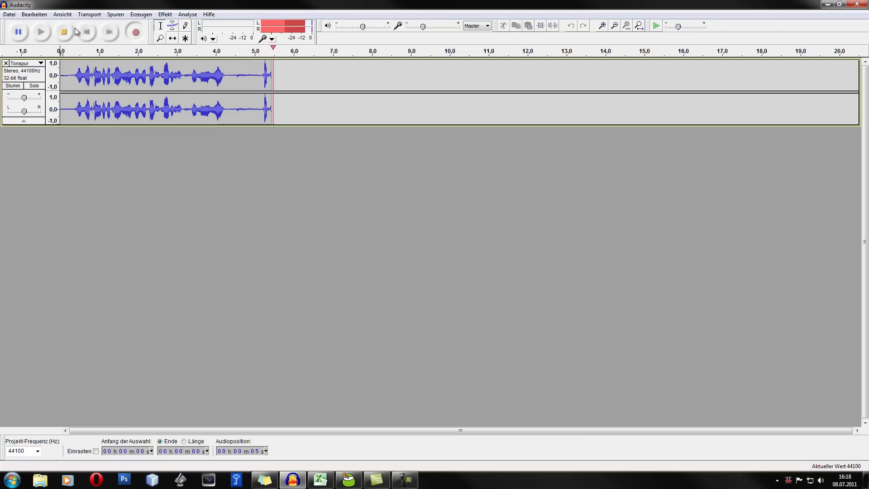
{"action": "left_click", "coordinate": [61, 34]}
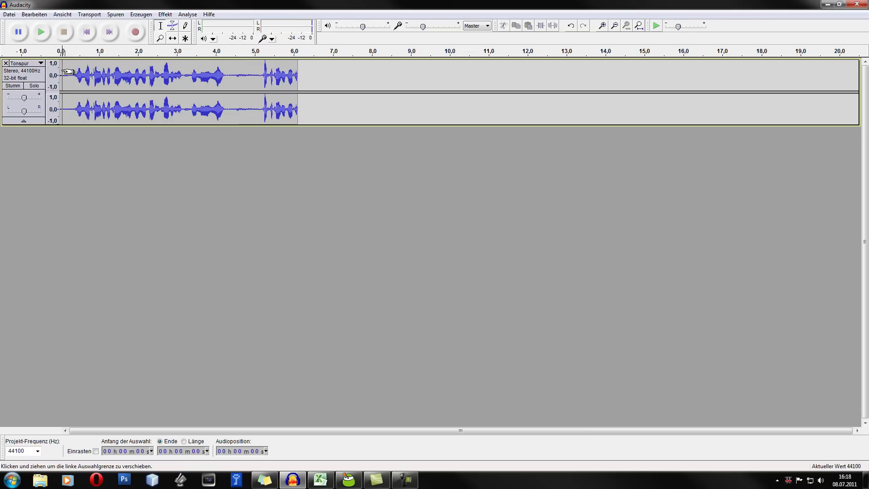
{"action": "left_click", "coordinate": [42, 29]}
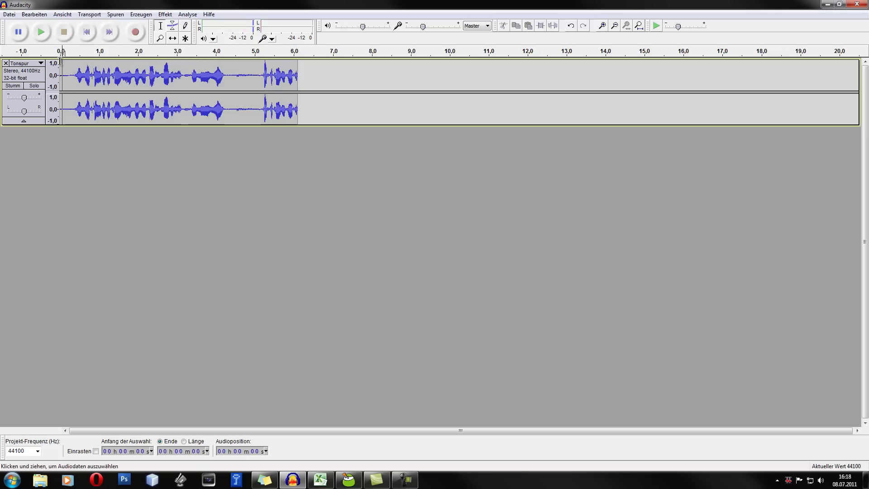
- Record a second stereo track about 3 seconds long from the beginning of the timeline
{"action": "left_click", "coordinate": [72, 70]}
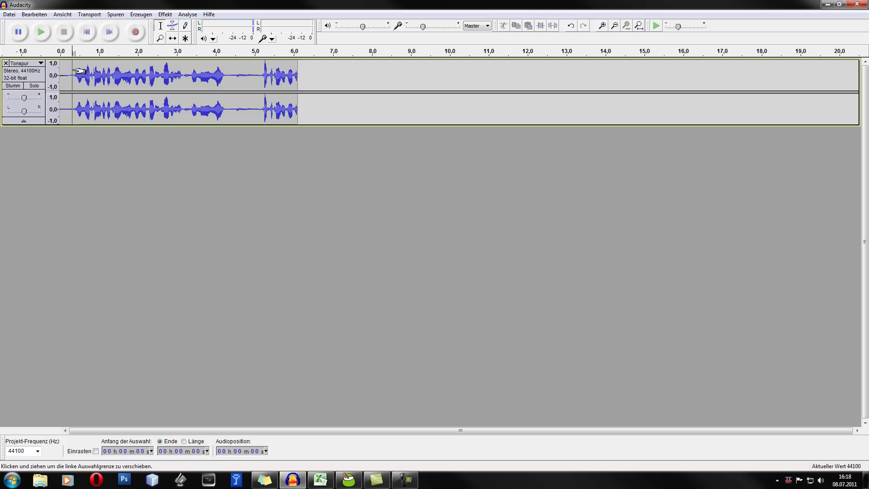
{"action": "left_click", "coordinate": [64, 71]}
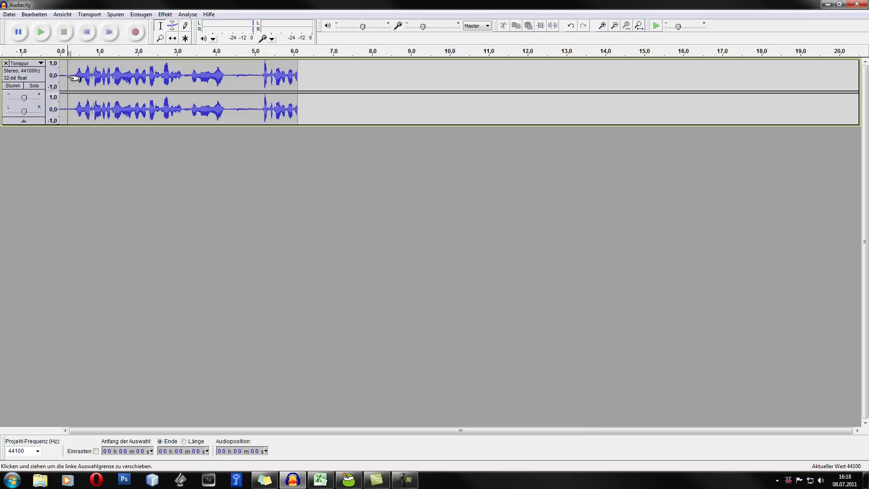
{"action": "left_click", "coordinate": [136, 33]}
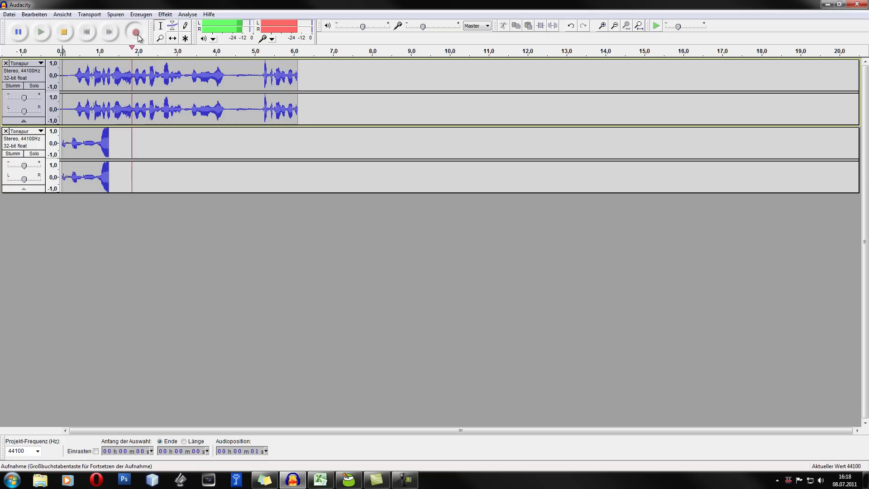
{"action": "left_click", "coordinate": [70, 33]}
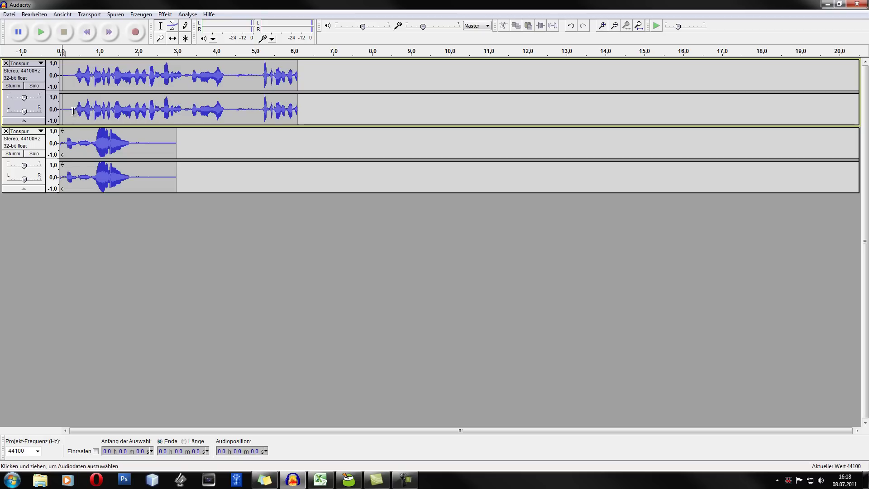
- Record a third track about 2.8 seconds long, starting just after the first track's clip ends
{"action": "left_click", "coordinate": [269, 77]}
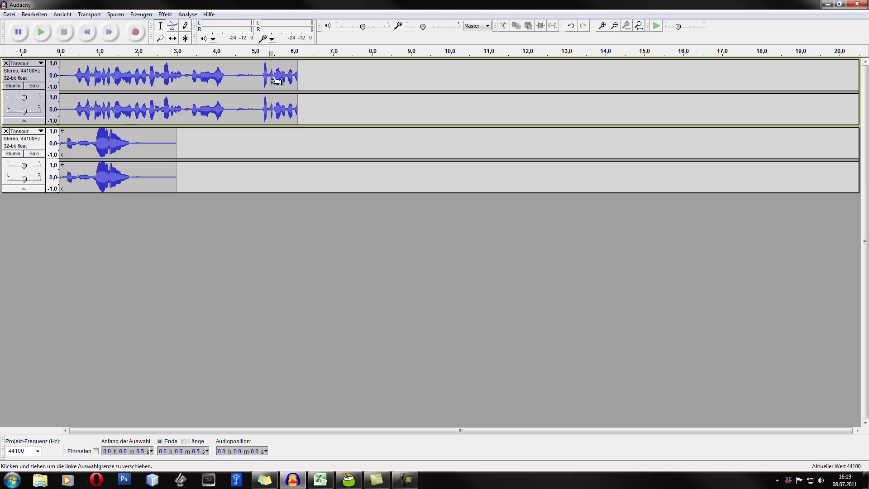
{"action": "left_click", "coordinate": [302, 73]}
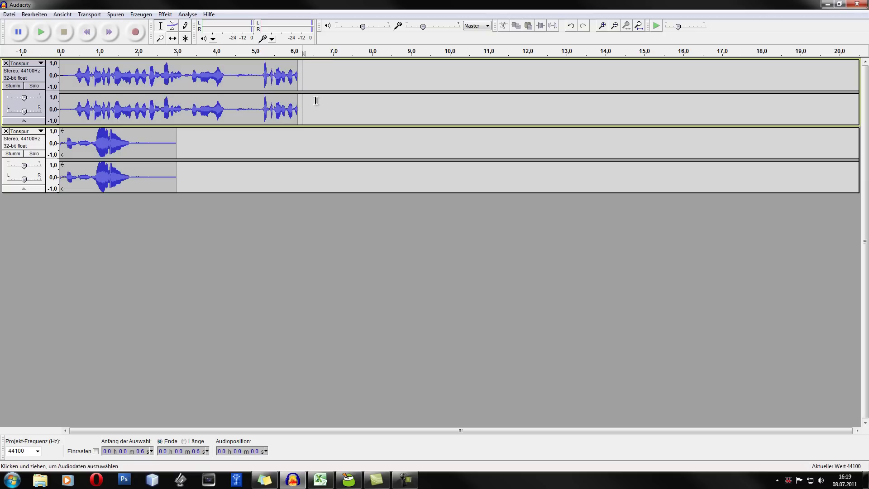
{"action": "left_click", "coordinate": [136, 32]}
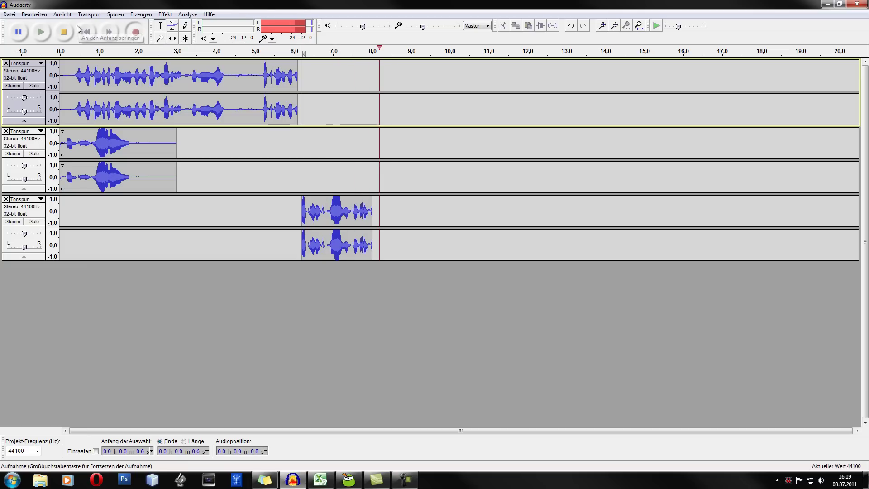
{"action": "left_click", "coordinate": [64, 32]}
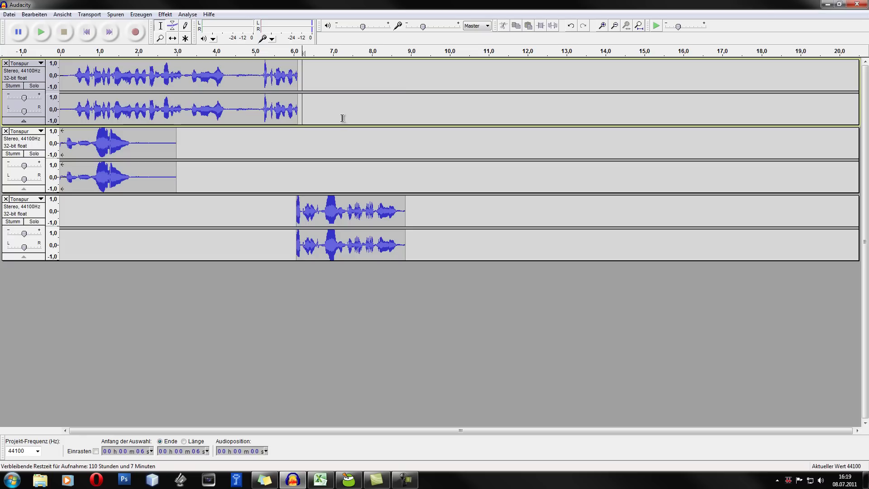
- Try out selections on the whole third clip and on the first track from about 0.2 to 4.1 seconds
{"action": "left_click_drag", "start_coordinate": [297, 202], "coordinate": [407, 200]}
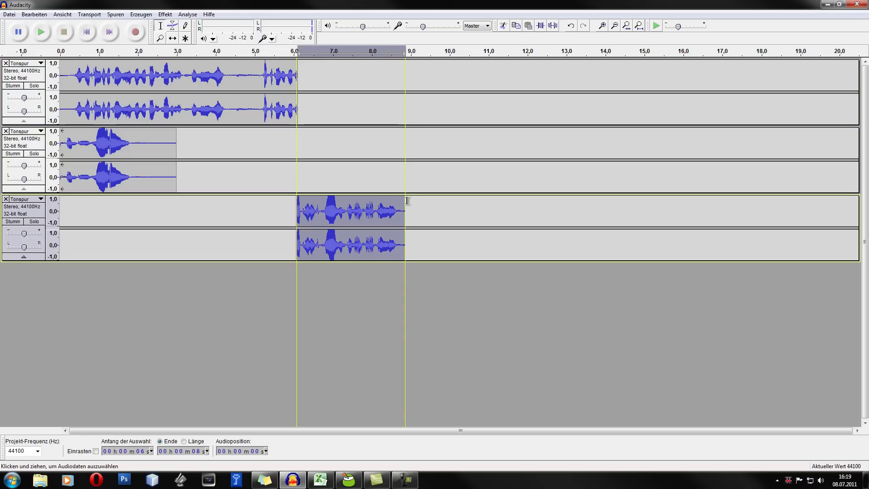
{"action": "left_click", "coordinate": [295, 203]}
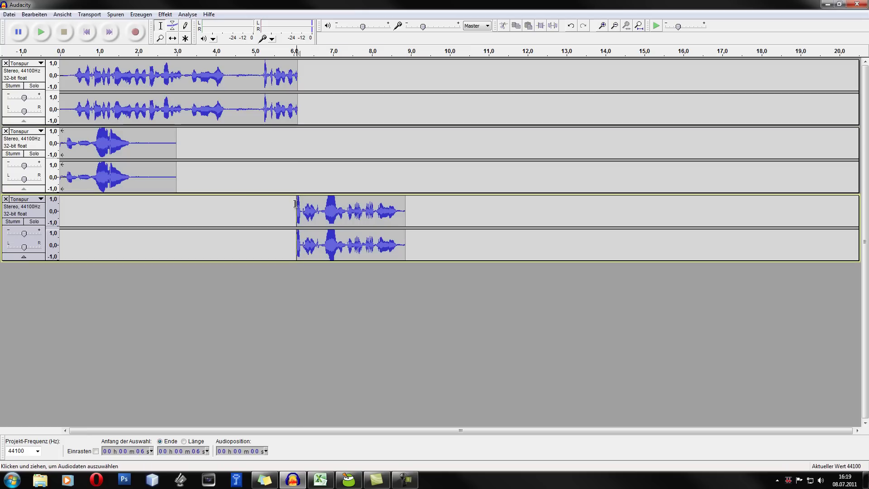
{"action": "left_click", "coordinate": [299, 65]}
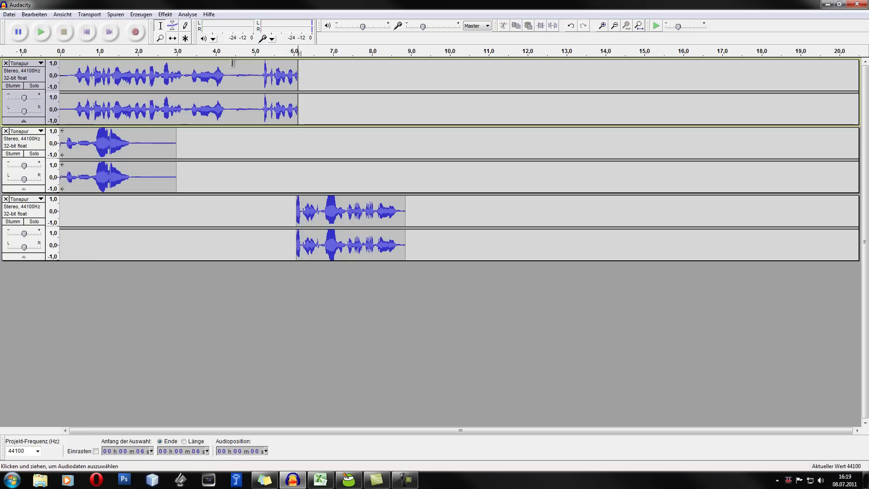
{"action": "left_click_drag", "start_coordinate": [67, 81], "coordinate": [220, 89]}
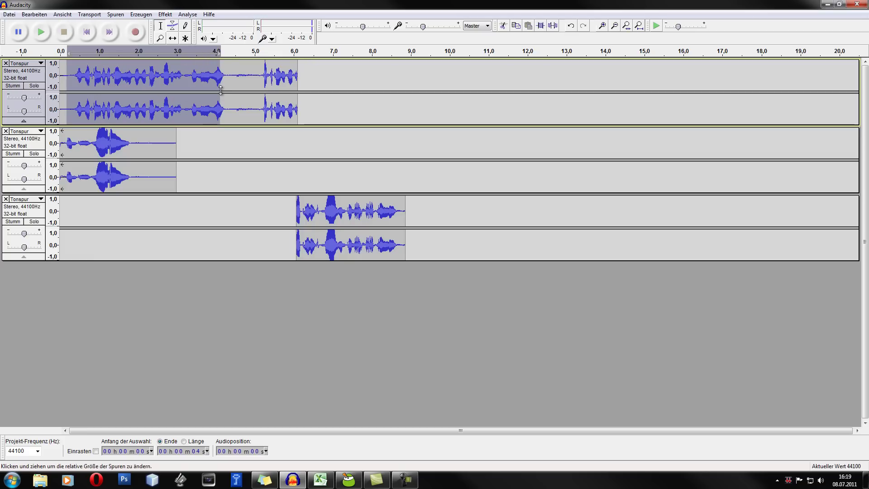
{"action": "left_click", "coordinate": [192, 86]}
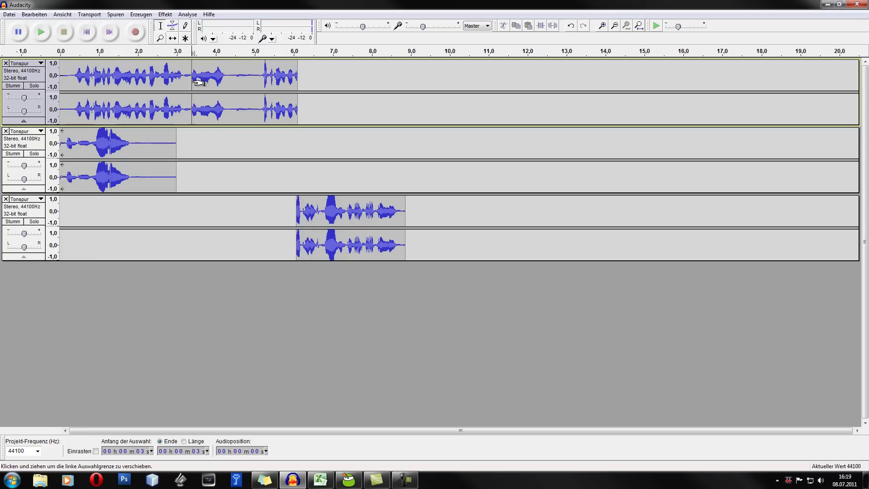
- Try out the Envelope tool and the Zoom tool
{"action": "left_click", "coordinate": [172, 38]}
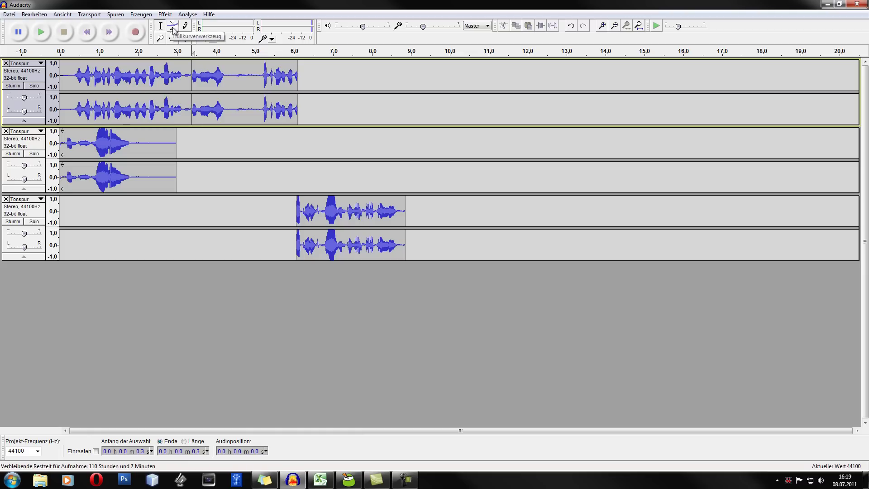
{"action": "left_click", "coordinate": [173, 28]}
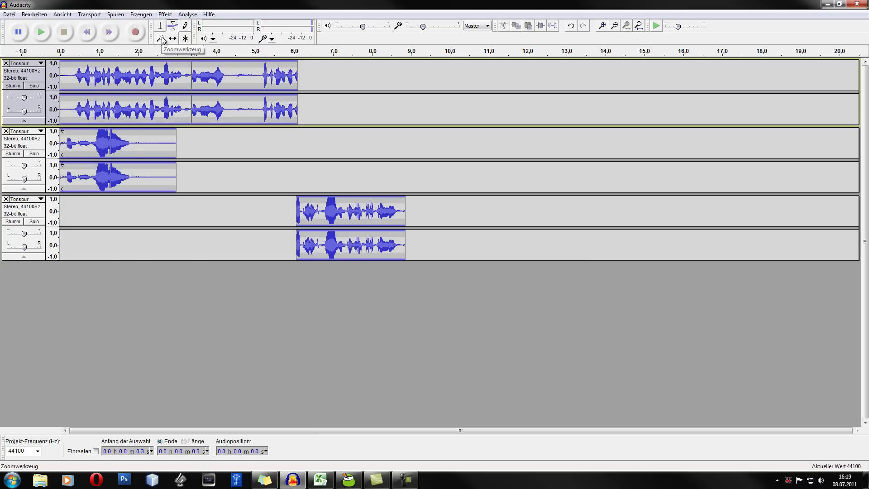
{"action": "left_click", "coordinate": [163, 39]}
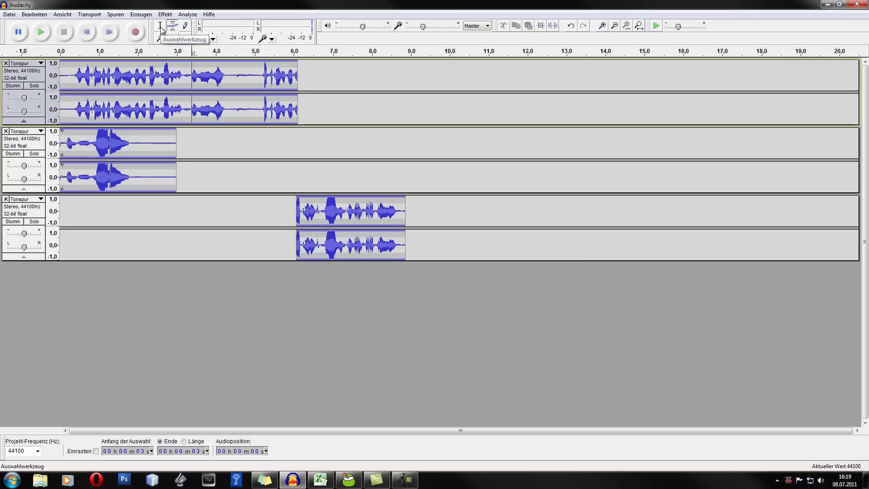
- Preview the stretch from about 2.2 to 3.8 seconds and select the first track's audio from about 1.9 to 4.5 seconds
{"action": "left_click", "coordinate": [161, 26]}
{"action": "left_click_drag", "start_coordinate": [124, 73], "coordinate": [243, 75]}
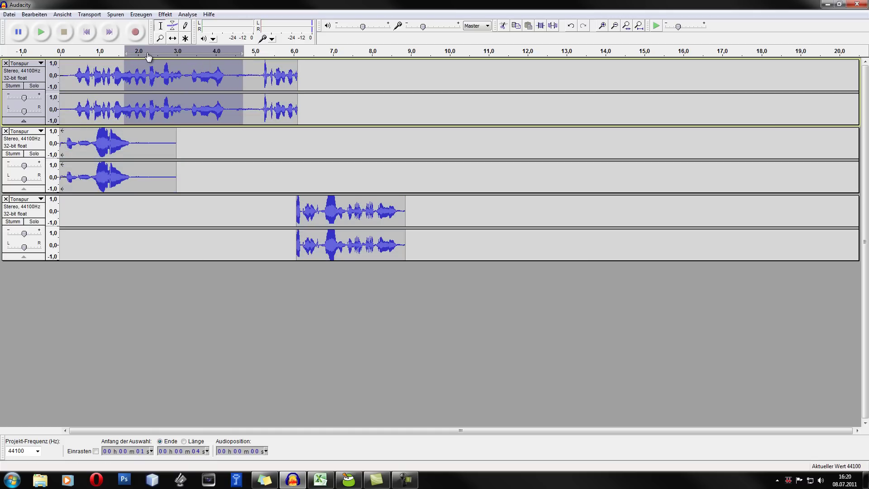
{"action": "left_click_drag", "start_coordinate": [147, 54], "coordinate": [209, 54]}
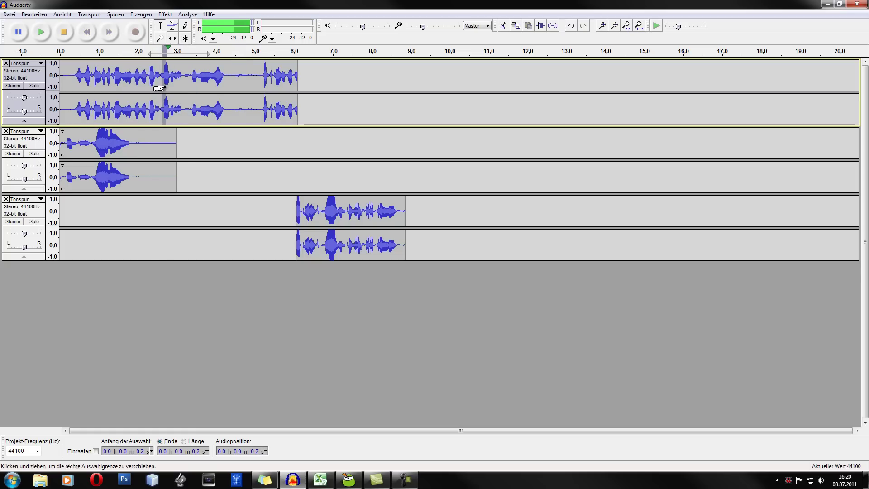
{"action": "left_click_drag", "start_coordinate": [132, 77], "coordinate": [235, 77]}
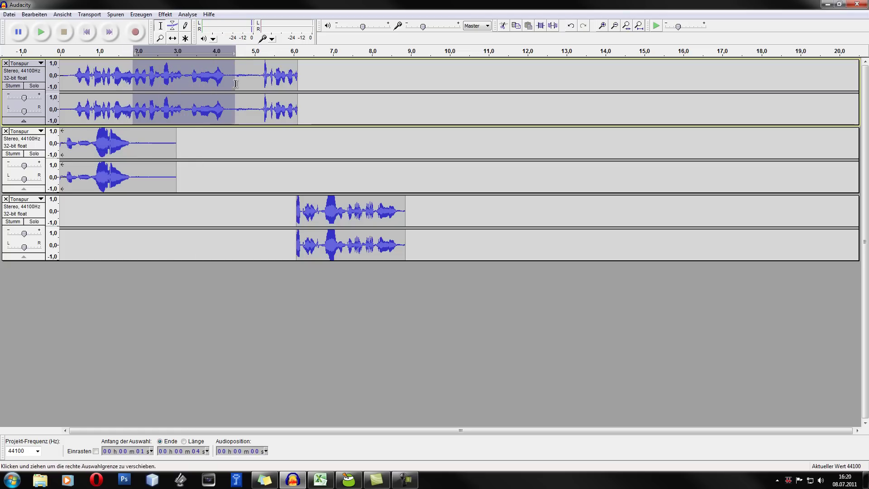
- Try to shift the first track's clip along the timeline and to edit its samples with the Draw tool
{"action": "left_click", "coordinate": [173, 38]}
{"action": "left_click_drag", "start_coordinate": [246, 72], "coordinate": [272, 73]}
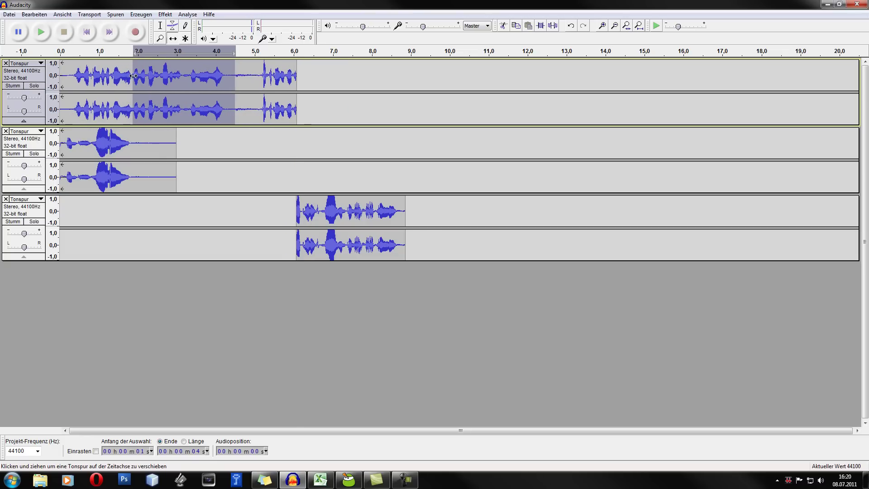
{"action": "left_click", "coordinate": [185, 25]}
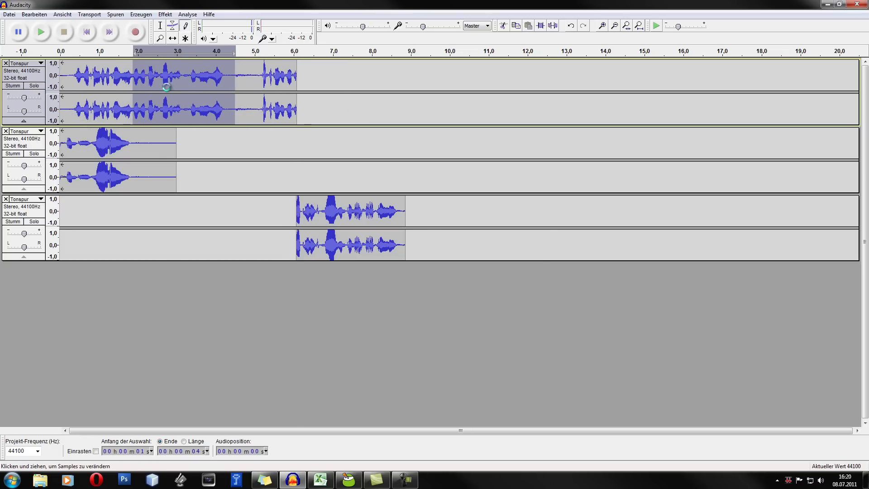
{"action": "left_click", "coordinate": [202, 101]}
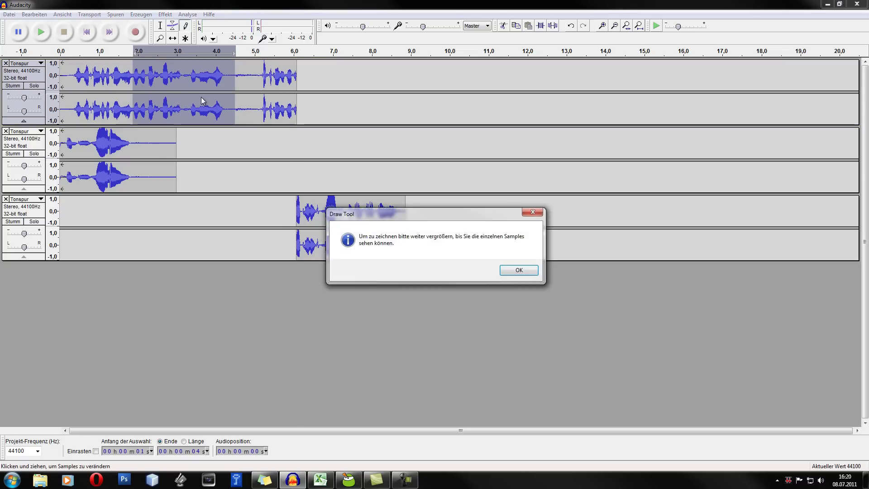
{"action": "left_click", "coordinate": [519, 271]}
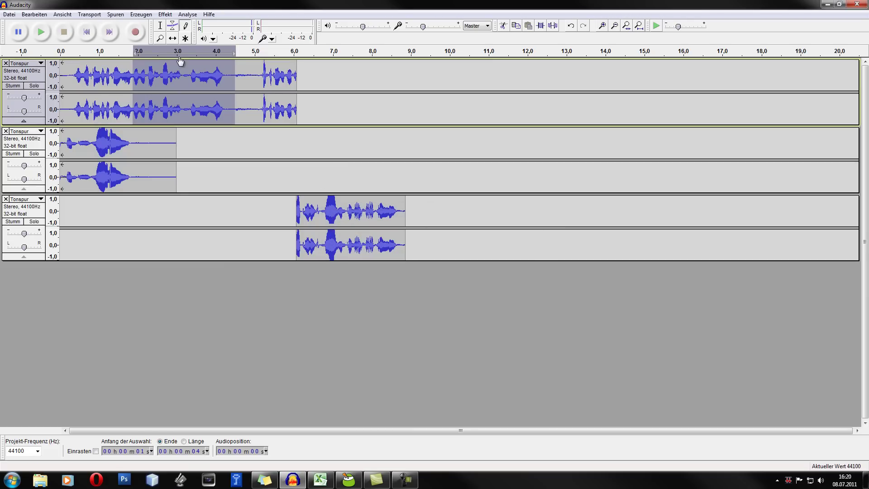
{"action": "left_click", "coordinate": [175, 40]}
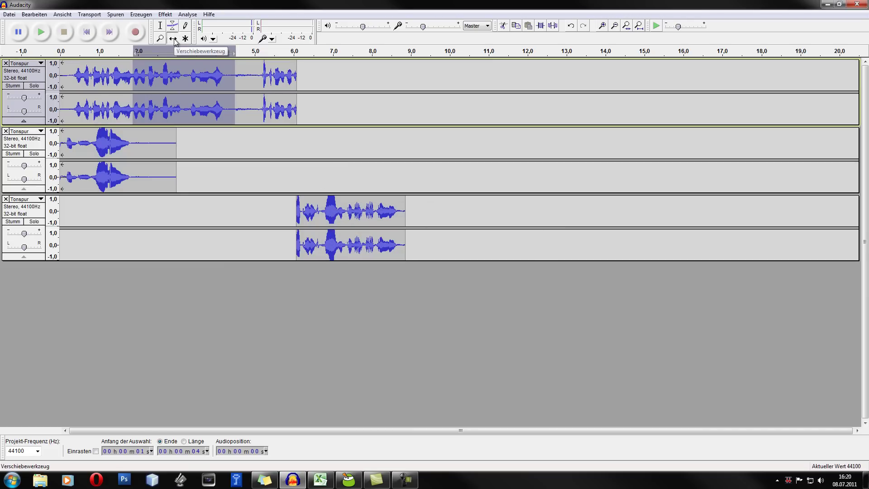
- Cut the selected range out of the first track and undo the cut
{"action": "left_click", "coordinate": [506, 27]}
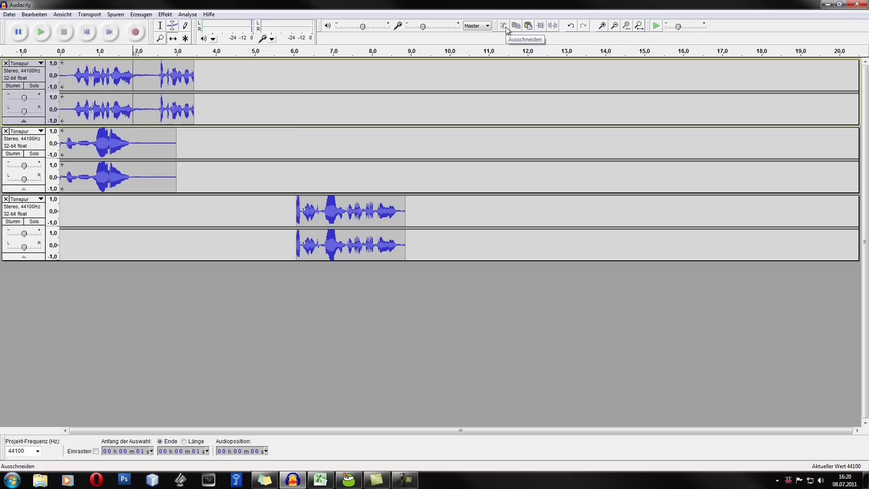
{"action": "key", "text": "ctrl+z"}
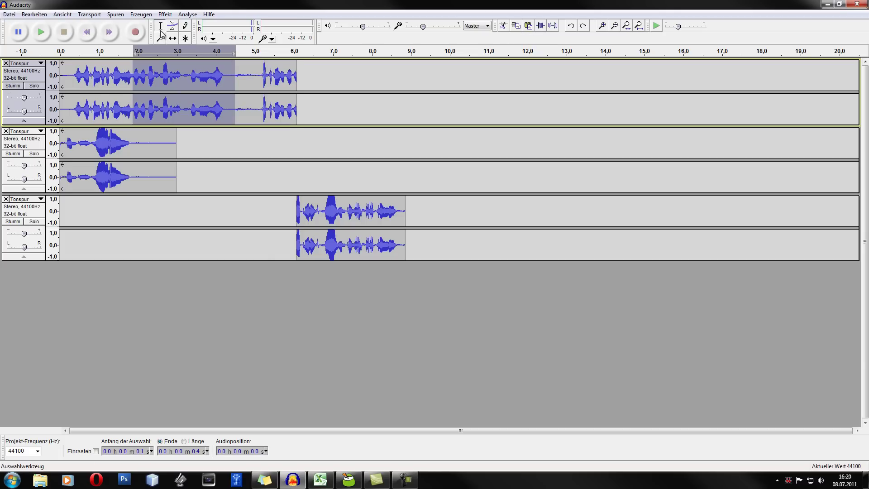
- Shift the first track's clip to start at about 3.7 seconds and place the cursor in it at about 5.2 seconds
{"action": "left_click", "coordinate": [173, 38]}
{"action": "left_click_drag", "start_coordinate": [177, 68], "coordinate": [335, 73]}
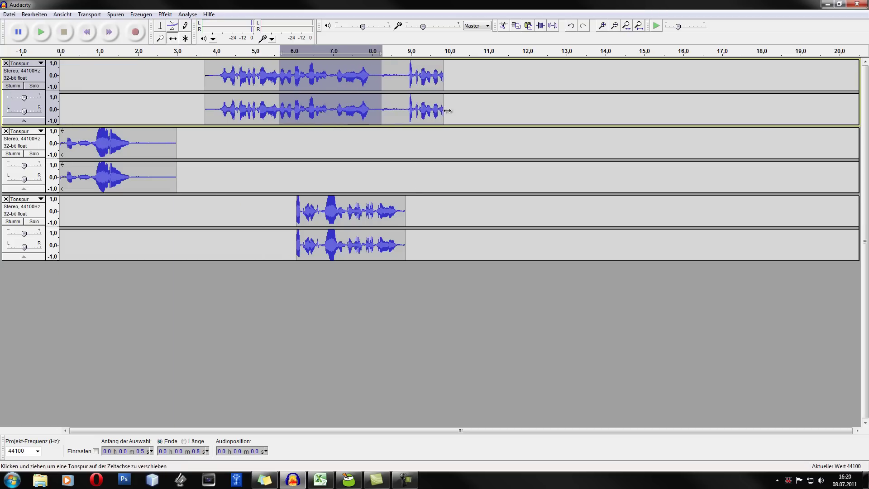
{"action": "left_click", "coordinate": [160, 26]}
{"action": "left_click", "coordinate": [264, 86]}
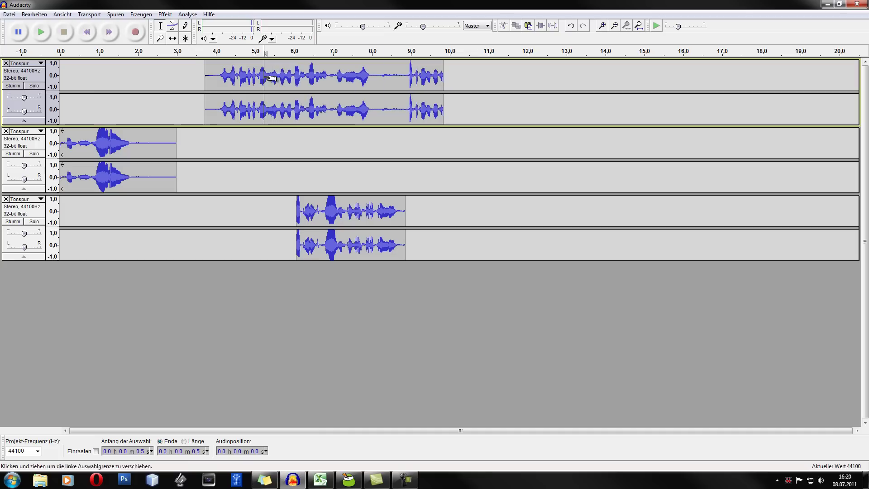
- Select the entire clip on the first track with the Multi-Tool and return to the Selection tool
{"action": "left_click", "coordinate": [185, 38]}
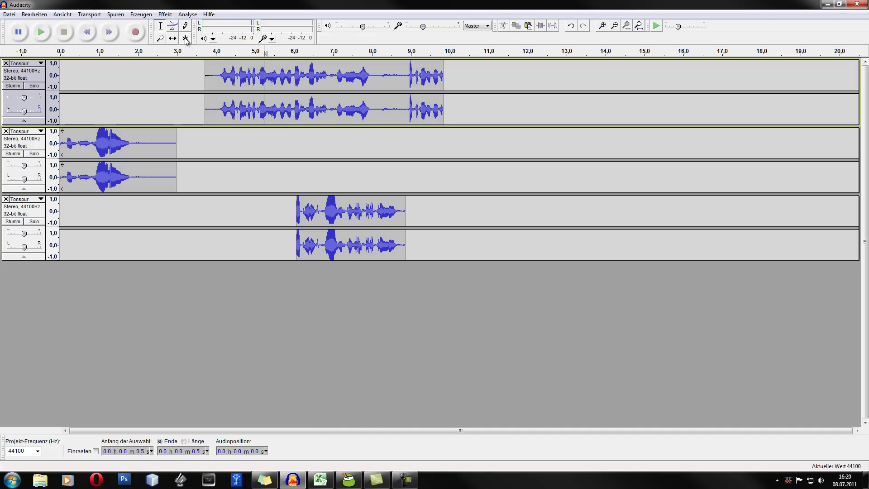
{"action": "double_click", "coordinate": [256, 79]}
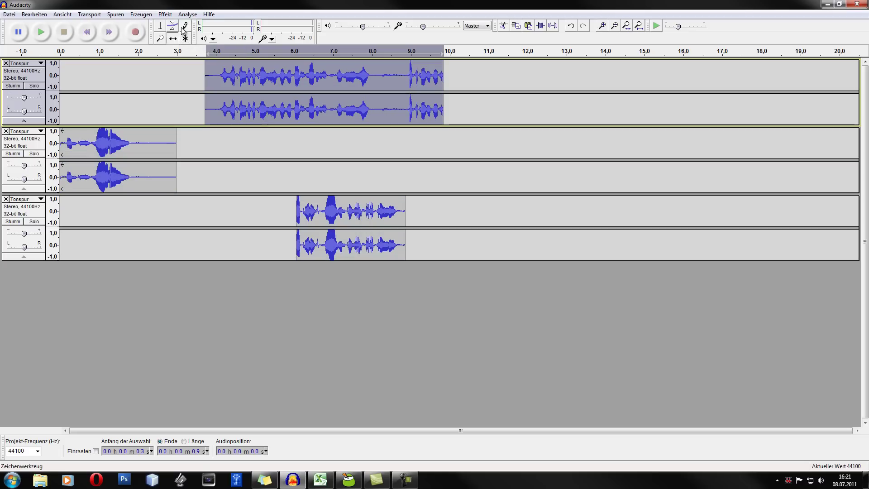
{"action": "left_click", "coordinate": [161, 27]}
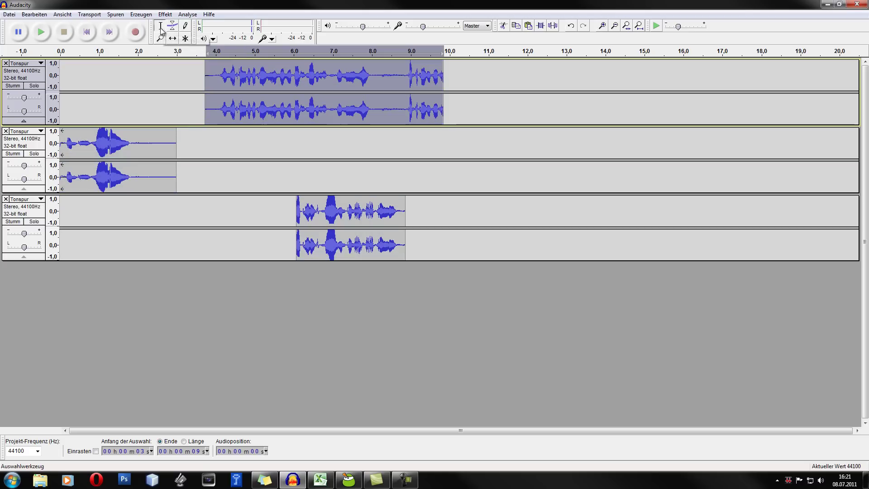
- Delete the audio between about 6.7 and 7.9 seconds from the first track
{"action": "left_click", "coordinate": [259, 63]}
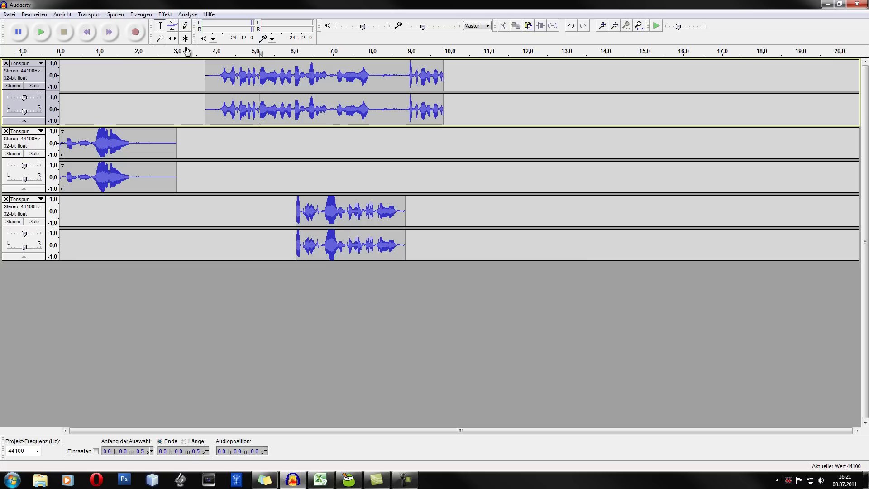
{"action": "left_click_drag", "start_coordinate": [208, 77], "coordinate": [443, 80]}
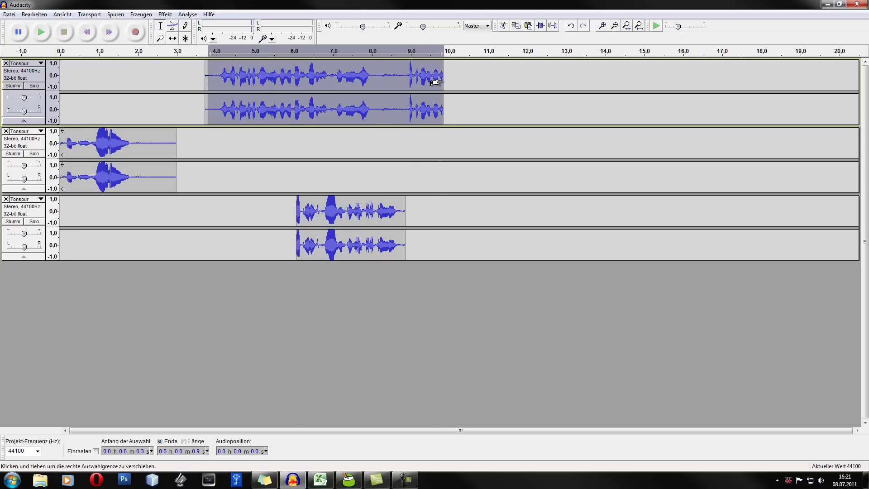
{"action": "left_click", "coordinate": [353, 81]}
{"action": "left_click_drag", "start_coordinate": [320, 81], "coordinate": [394, 81]}
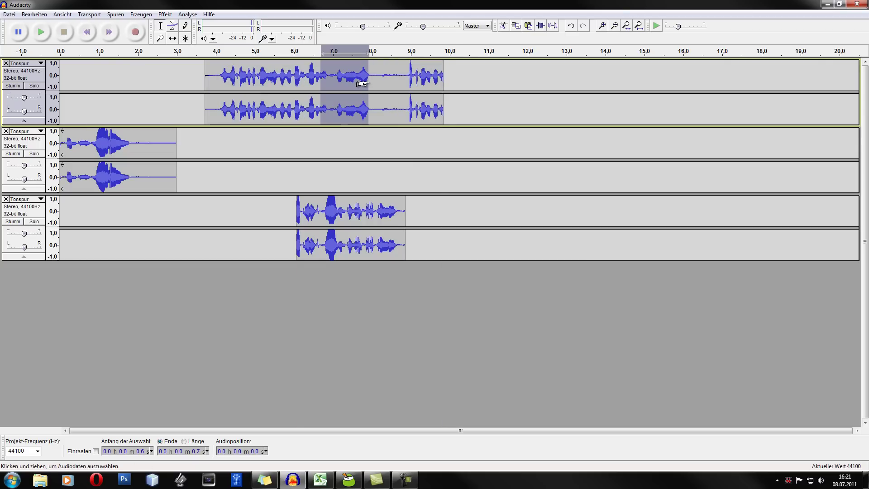
{"action": "key", "text": "Delete"}
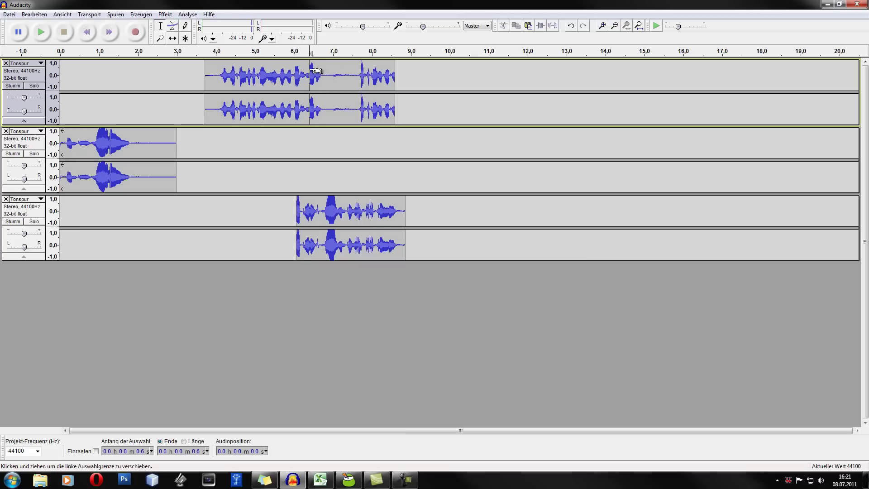
- Try range selections in the first track, such as about 5.2 to 6.7 seconds, and place the cursor at about 7.0 seconds
{"action": "left_click", "coordinate": [325, 77]}
{"action": "left_click_drag", "start_coordinate": [263, 77], "coordinate": [317, 76]}
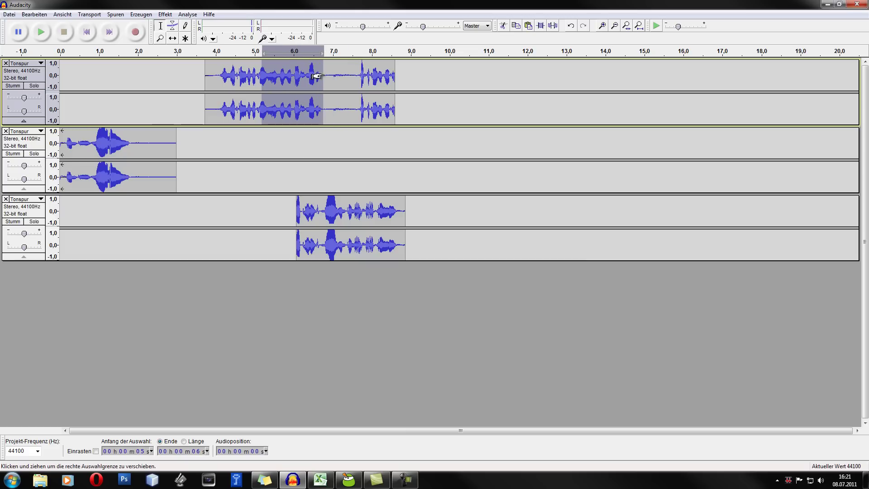
{"action": "left_click_drag", "start_coordinate": [249, 81], "coordinate": [304, 82]}
{"action": "left_click", "coordinate": [335, 86]}
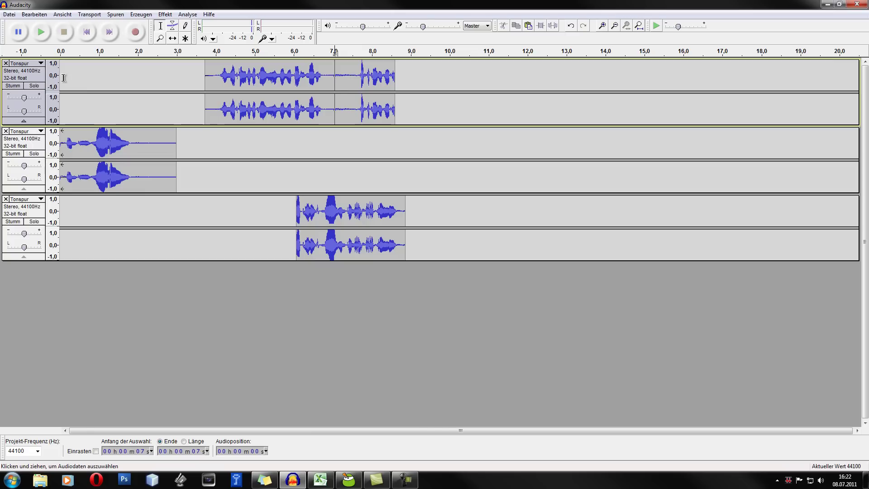
- Shift the third track's clip to start at about 1.9 seconds and the first track's clip to start at about 4.5 seconds
{"action": "left_click_drag", "start_coordinate": [292, 216], "coordinate": [436, 220]}
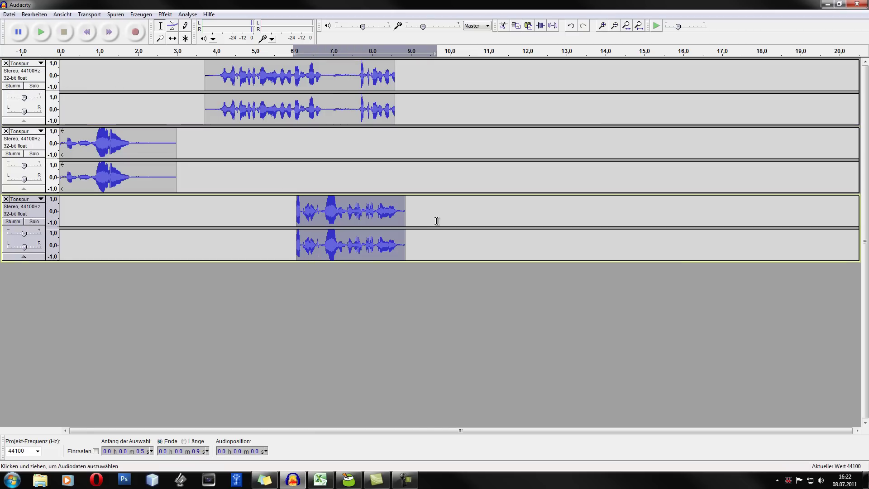
{"action": "left_click", "coordinate": [173, 38]}
{"action": "left_click_drag", "start_coordinate": [318, 214], "coordinate": [155, 213]}
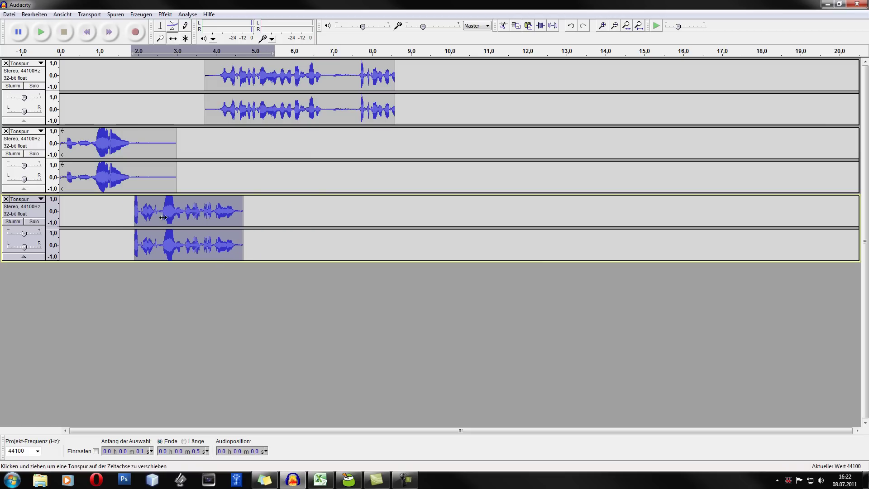
{"action": "left_click_drag", "start_coordinate": [202, 81], "coordinate": [234, 81]}
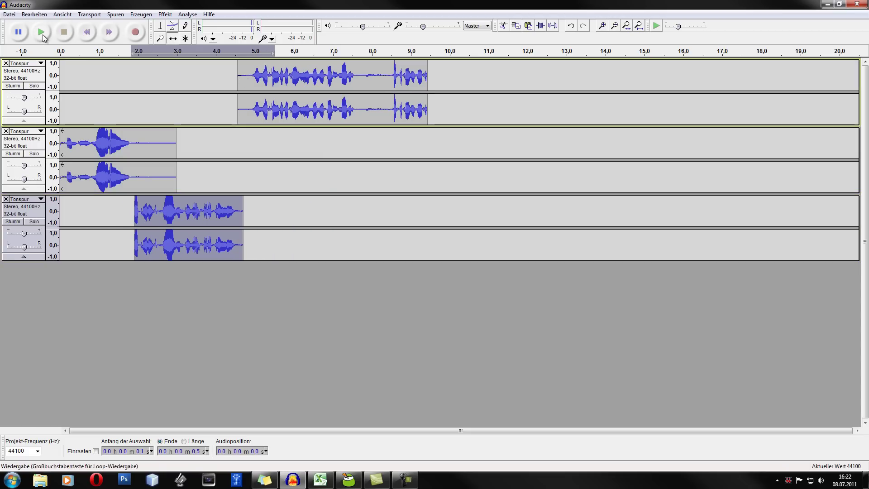
- Play all tracks together from the beginning of the timeline with the Selection tool active, and stop playback
{"action": "left_click", "coordinate": [161, 27]}
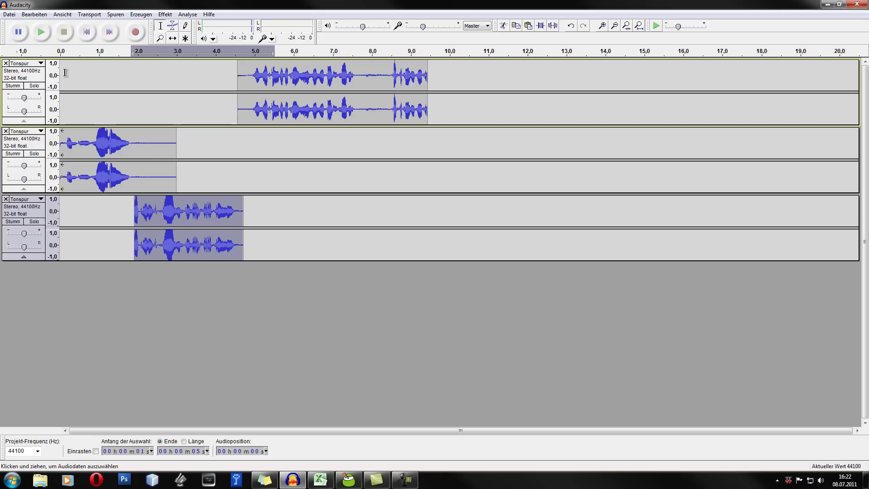
{"action": "left_click", "coordinate": [62, 74]}
{"action": "left_click", "coordinate": [47, 36]}
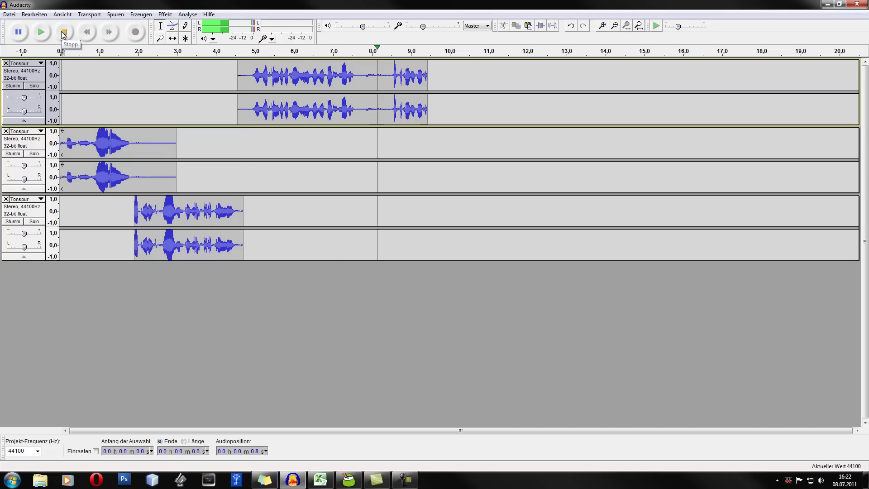
{"action": "left_click", "coordinate": [63, 32]}
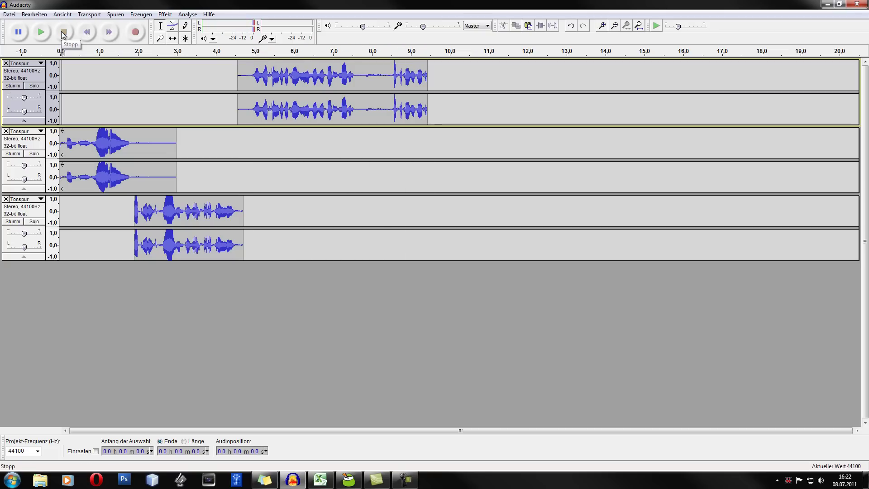